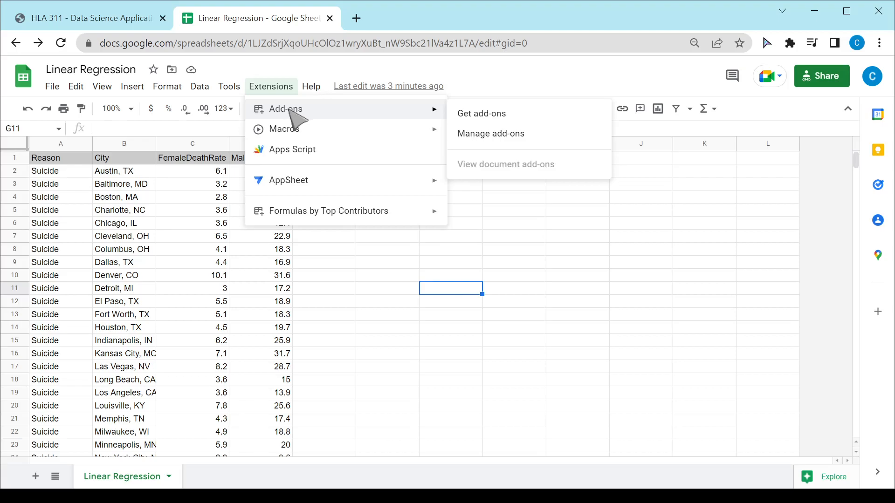
# Get the XLMiner Analysis ToolPak add-on from the Google Workspace Marketplace by searching for XLM
pyautogui.click(527, 114)
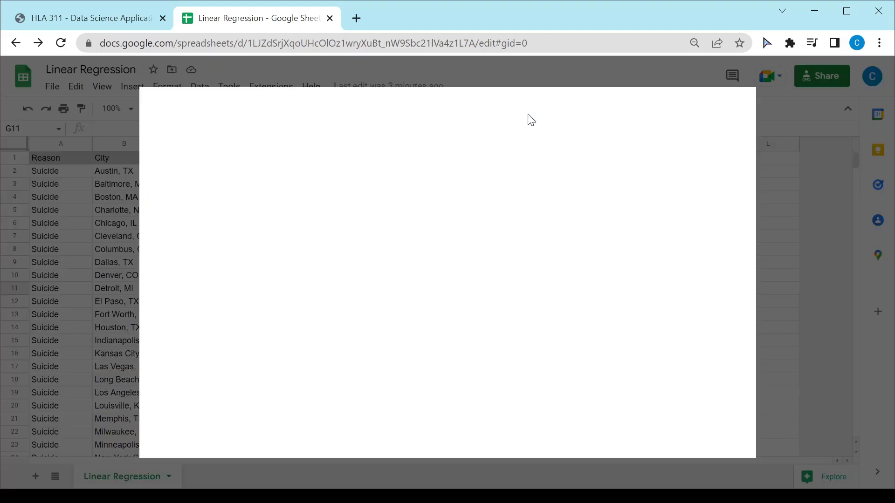
pyautogui.click(526, 119)
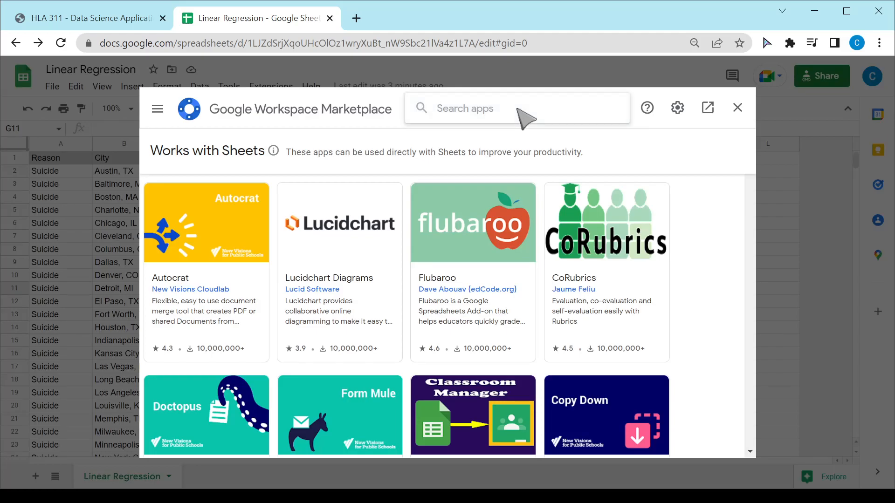
pyautogui.write('X')
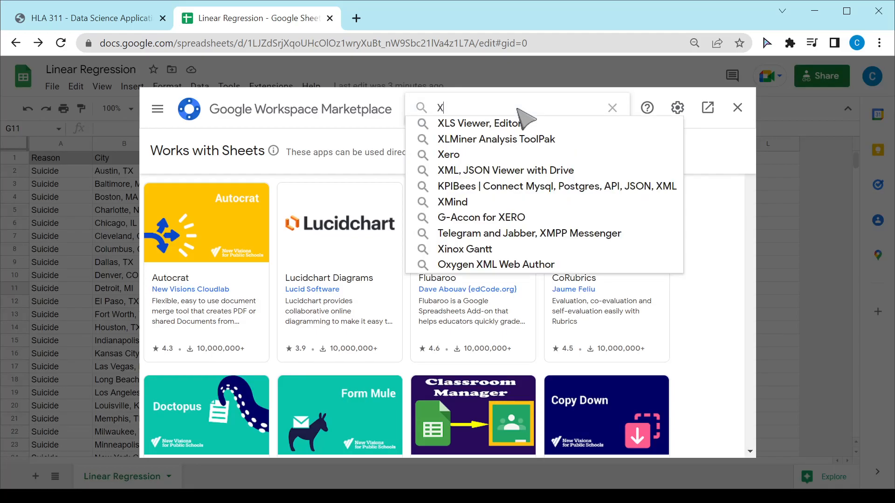
pyautogui.write('LM')
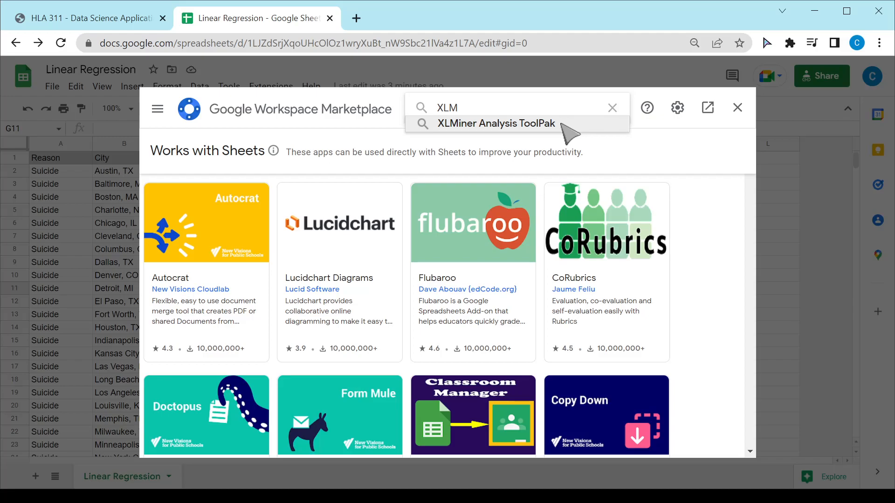
pyautogui.click(563, 125)
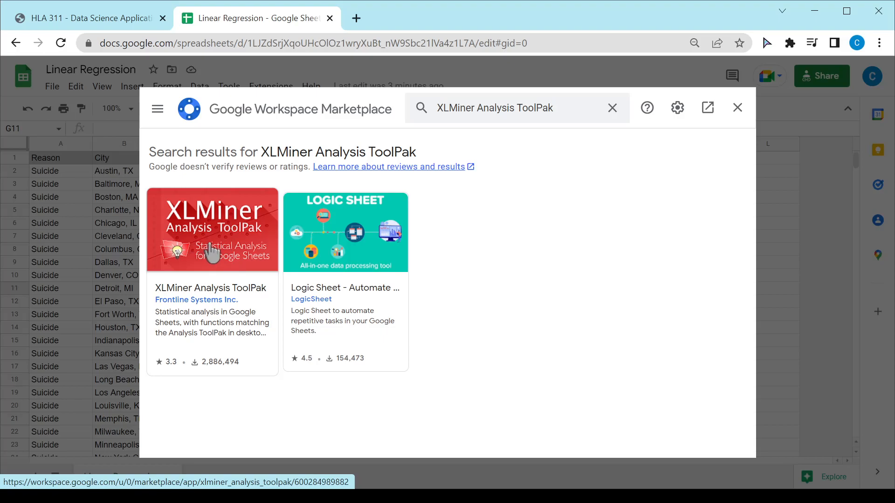
pyautogui.click(214, 252)
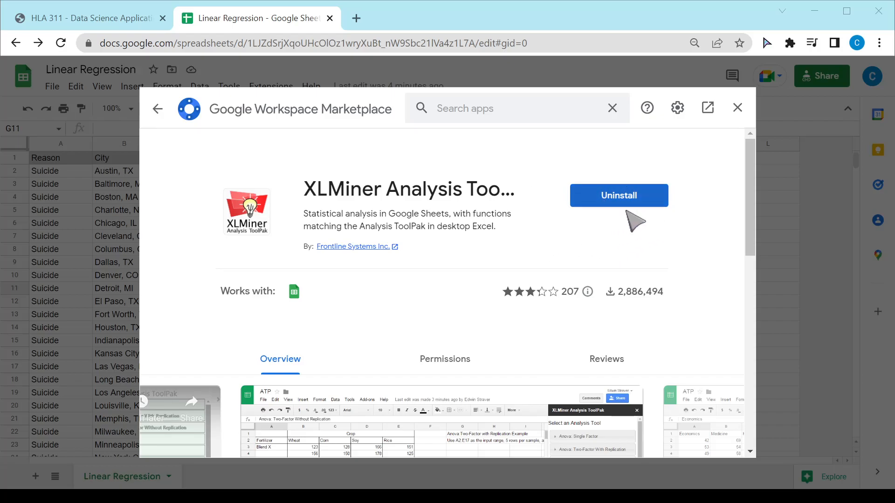
pyautogui.click(737, 108)
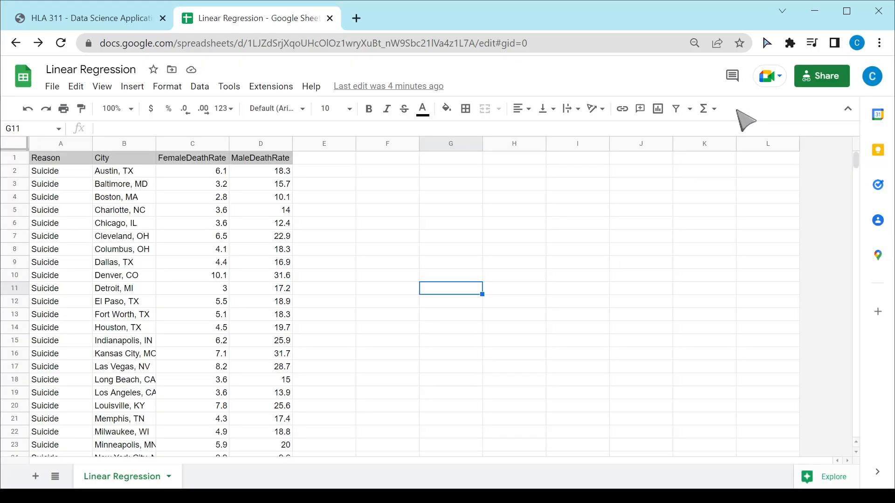
# Start the XLMiner Analysis ToolPak extension and open its Linear Regression tool
pyautogui.click(282, 88)
pyautogui.moveTo(324, 232)
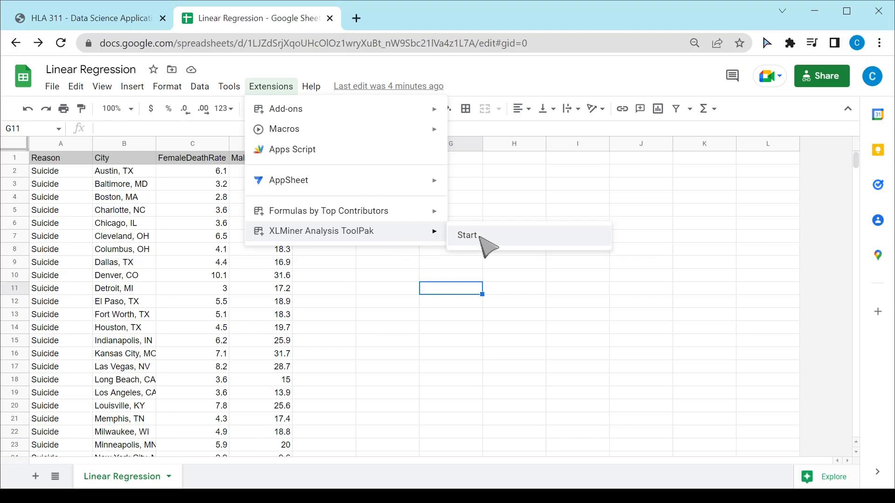
pyautogui.click(488, 247)
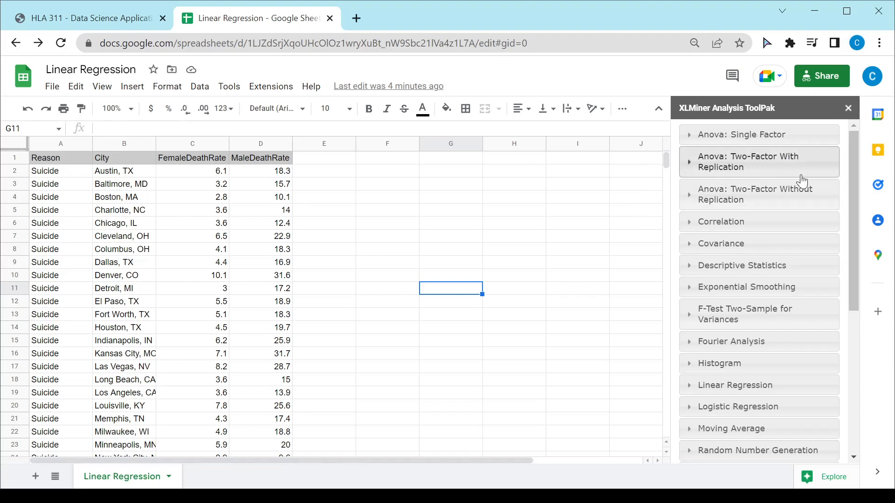
pyautogui.moveTo(855, 173); pyautogui.dragTo(848, 273)
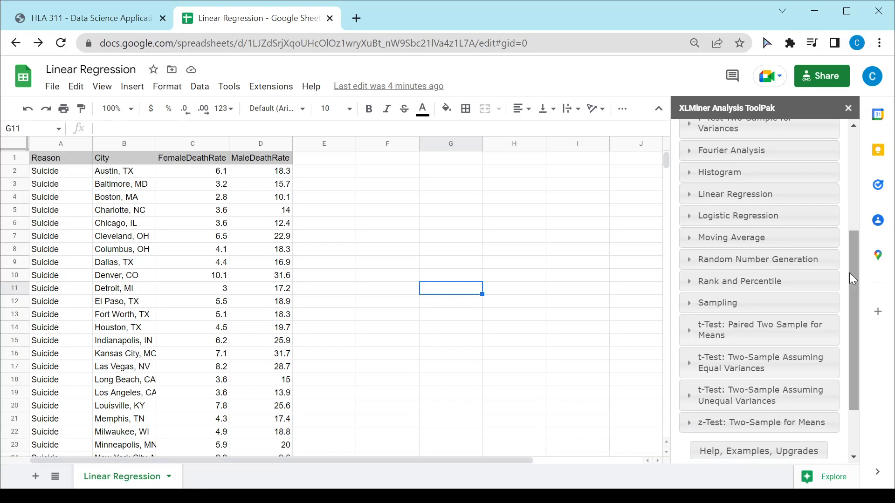
pyautogui.click(709, 201)
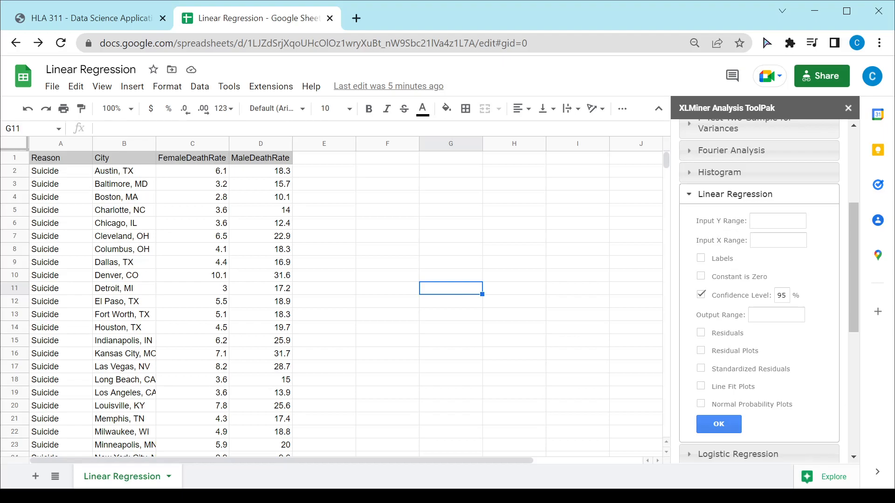
# Set the Input Y Range to the MaleDeathRate cells D2:D36
pyautogui.click(282, 174)
pyautogui.moveTo(282, 182); pyautogui.dragTo(292, 381)
pyautogui.scroll(-20, 666, 401)
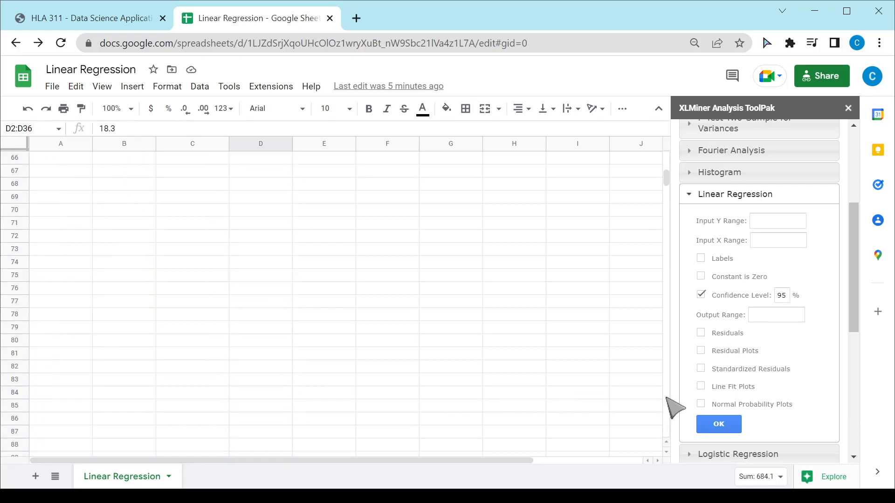
pyautogui.scroll(20, 667, 175)
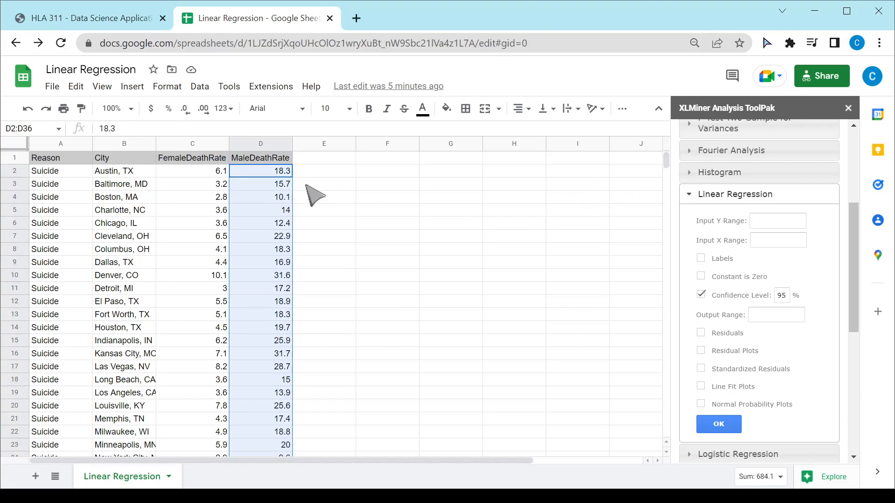
pyautogui.click(778, 221)
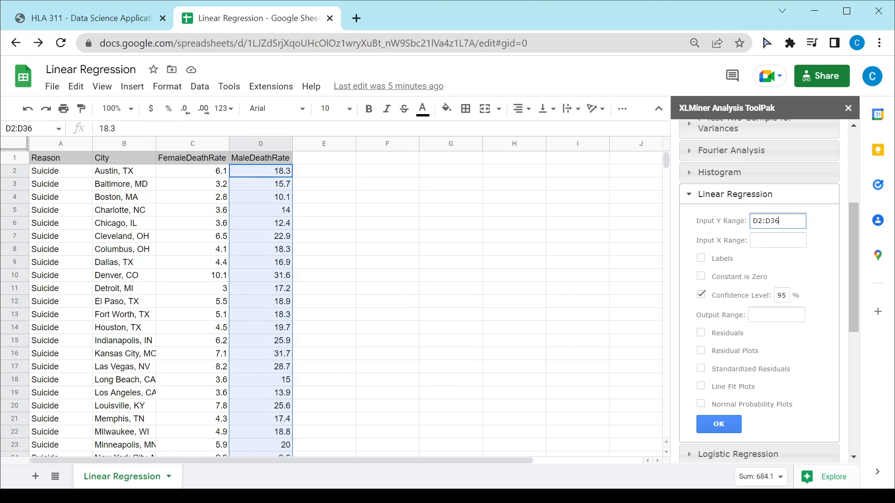
# Set the Input X Range to the FemaleDeathRate cells C2:C36
pyautogui.click(778, 240)
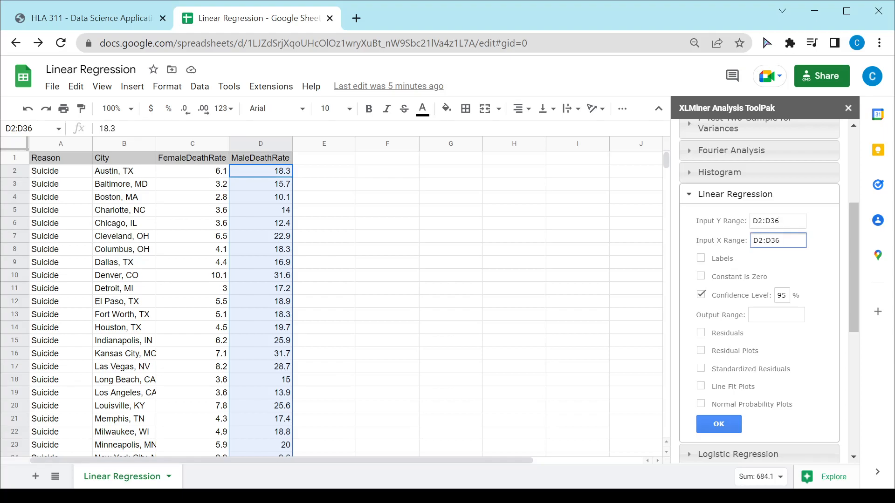
pyautogui.moveTo(199, 172); pyautogui.dragTo(214, 425)
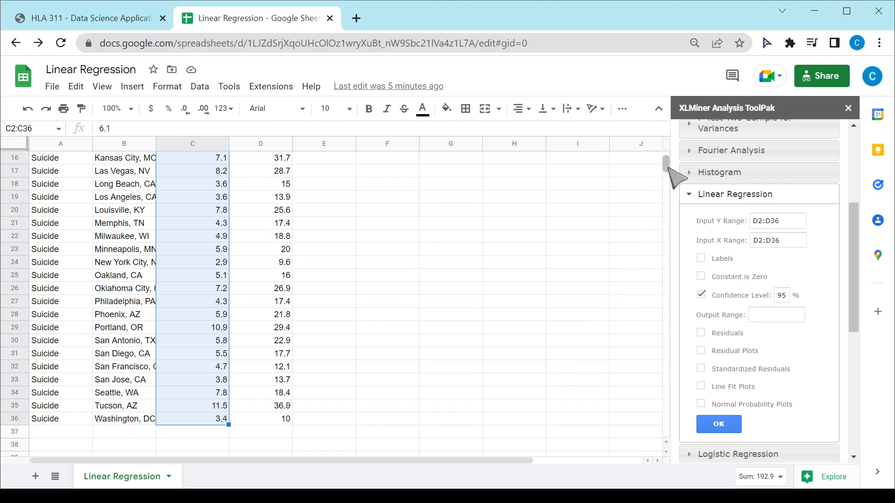
pyautogui.scroll(5, 670, 169)
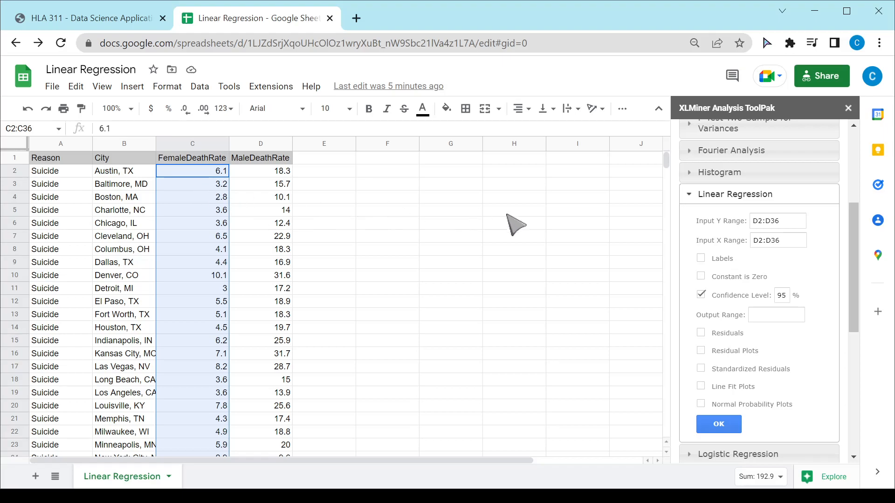
pyautogui.click(777, 241)
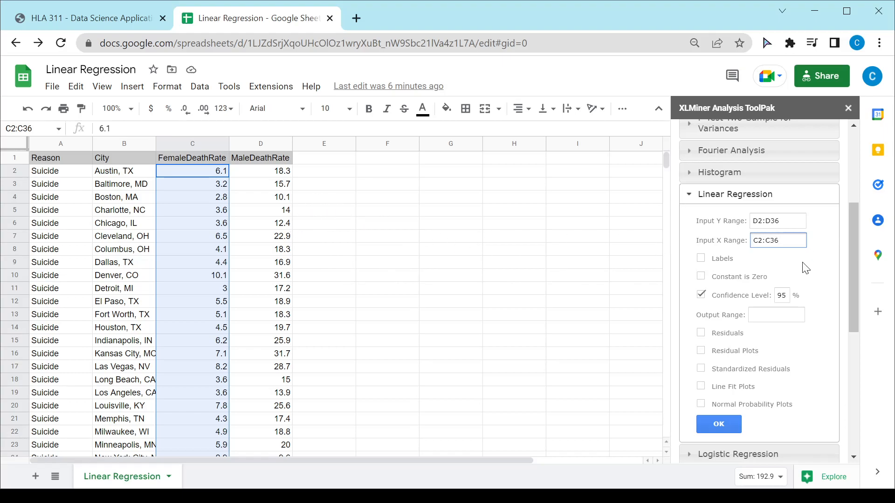
# Try setting the Input X Range to the whole column C
pyautogui.moveTo(778, 240); pyautogui.dragTo(742, 247)
pyautogui.press('BackSpace')
pyautogui.click(202, 144)
pyautogui.click(777, 241)
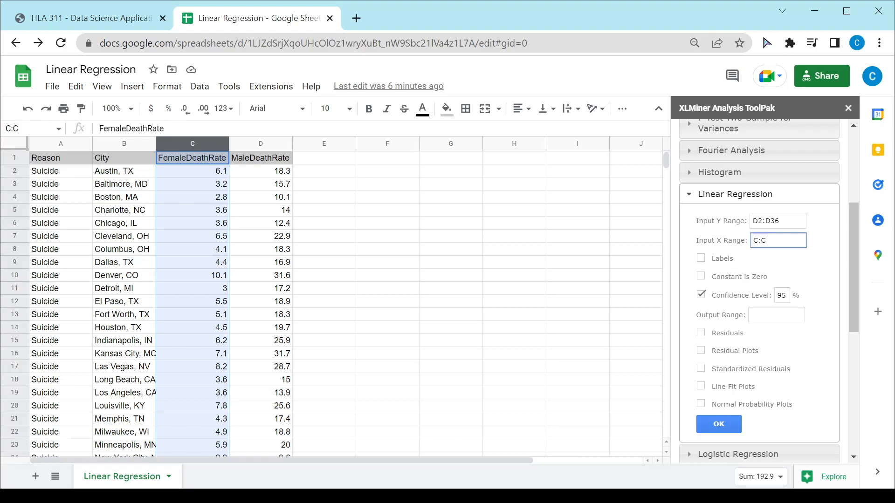
# Set the Input X Range back to the cells C2:C36
pyautogui.click(216, 175)
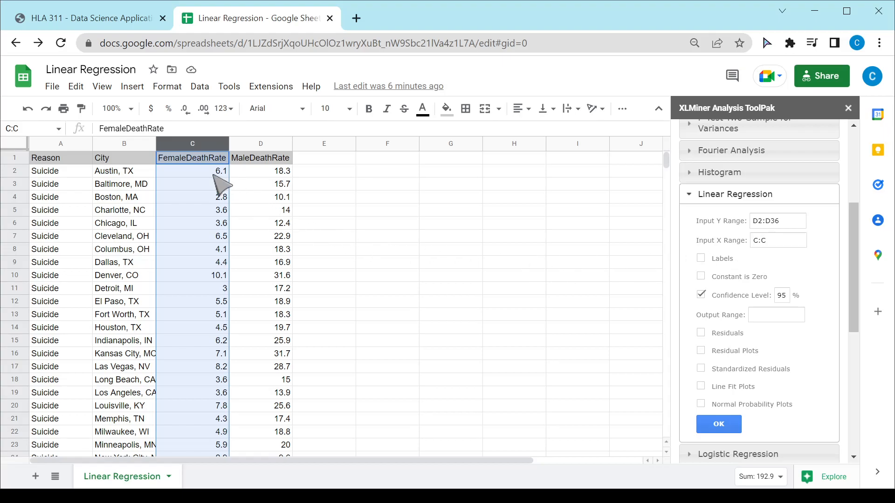
pyautogui.moveTo(213, 182); pyautogui.dragTo(213, 397)
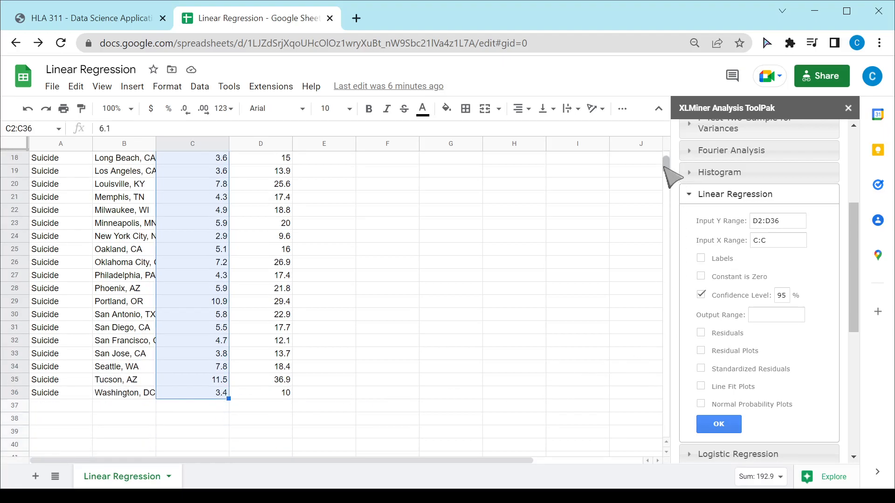
pyautogui.moveTo(667, 174); pyautogui.dragTo(664, 155)
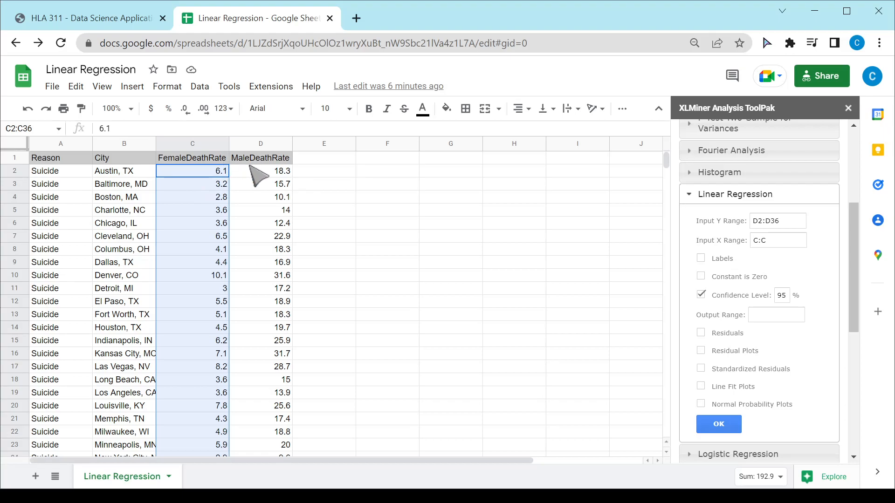
pyautogui.click(777, 240)
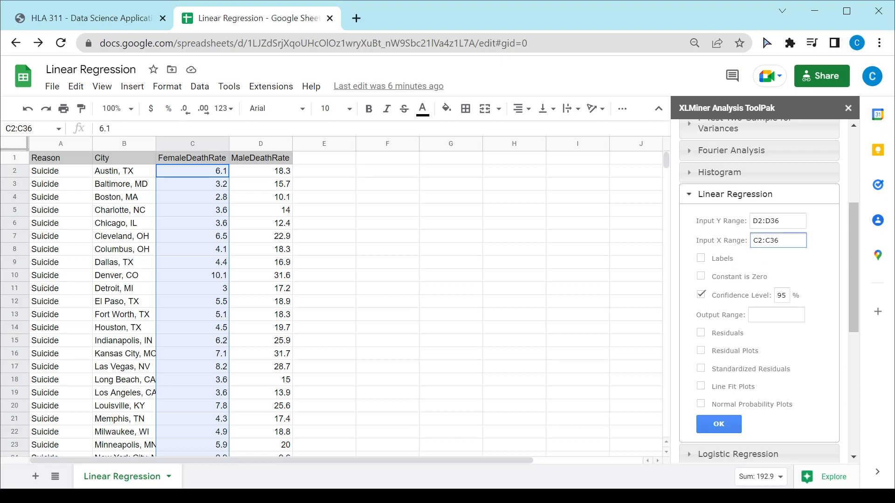
# Turn off the Confidence Level option and turn on the Residuals output
pyautogui.click(703, 294)
pyautogui.click(699, 334)
pyautogui.click(768, 315)
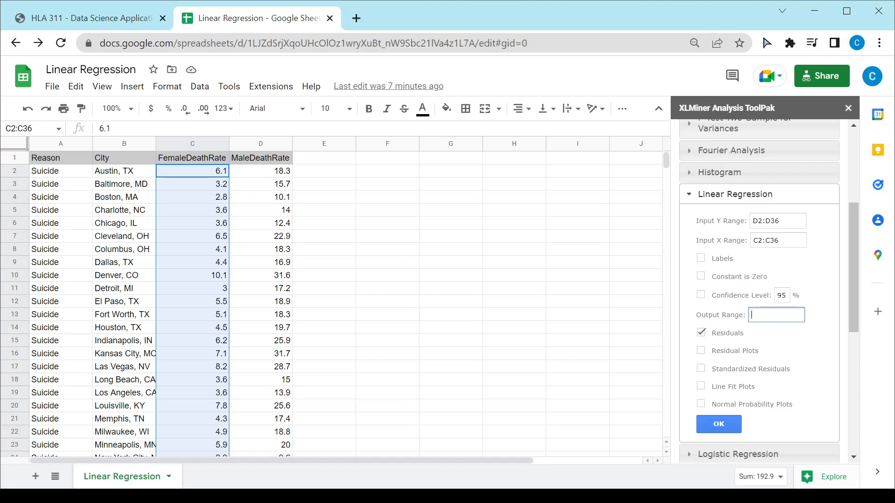
# Set the Output Range to cell F2 and run the linear regression
pyautogui.click(396, 171)
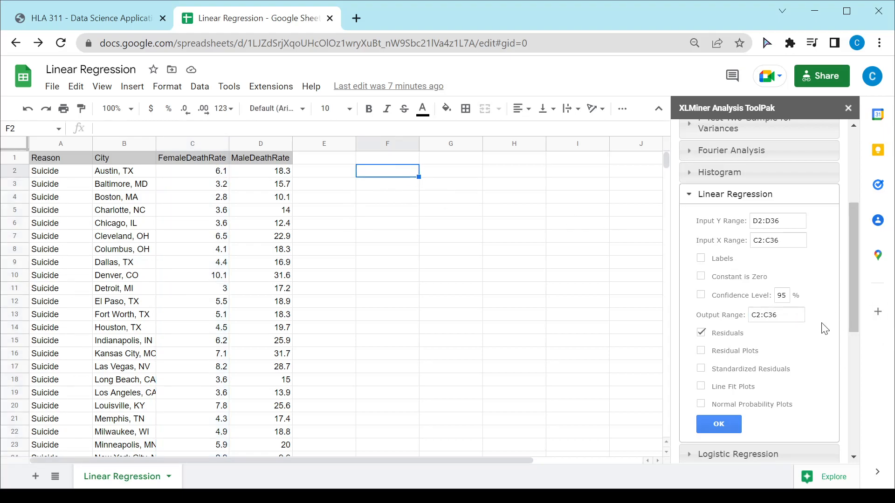
pyautogui.click(774, 315)
pyautogui.click(720, 427)
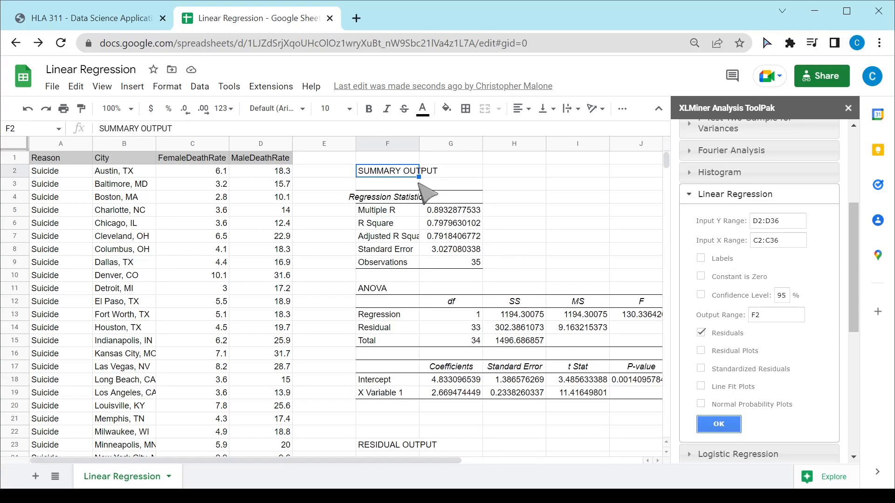
# Close the ToolPak sidebar and review the regression summary and residual output tables
pyautogui.click(848, 108)
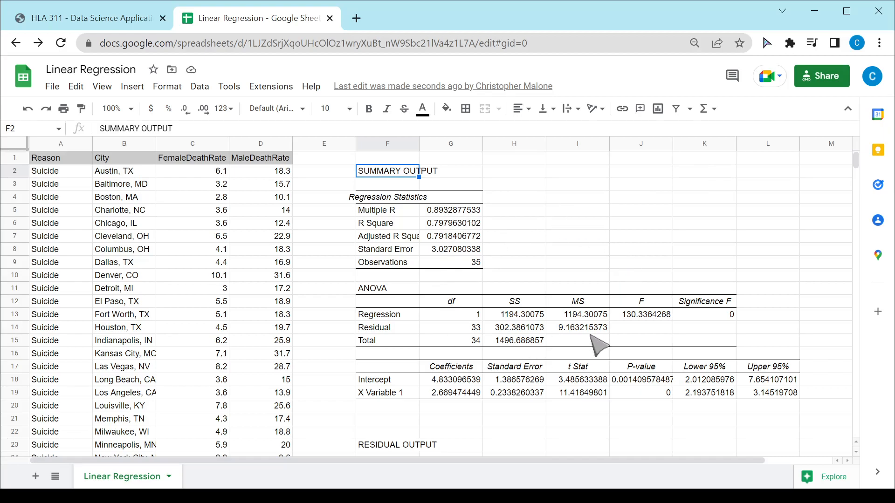
pyautogui.scroll(-5, 601, 344)
pyautogui.scroll(-2, 601, 341)
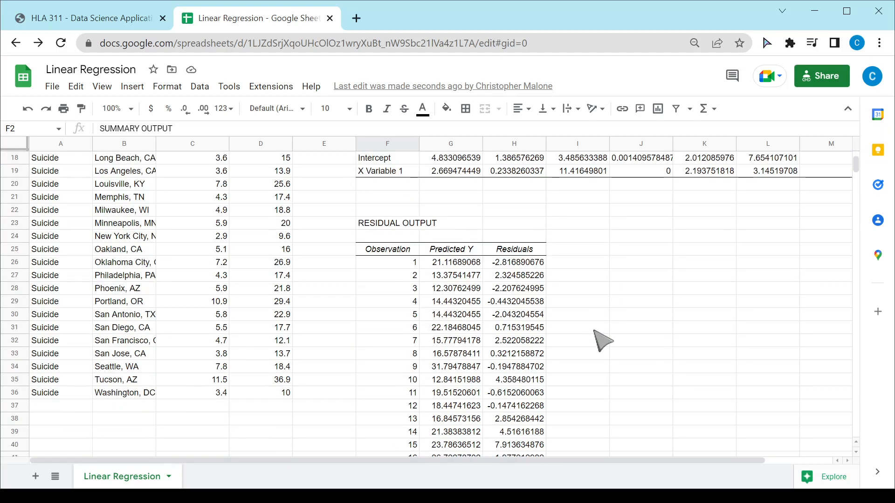
pyautogui.scroll(-2, 601, 341)
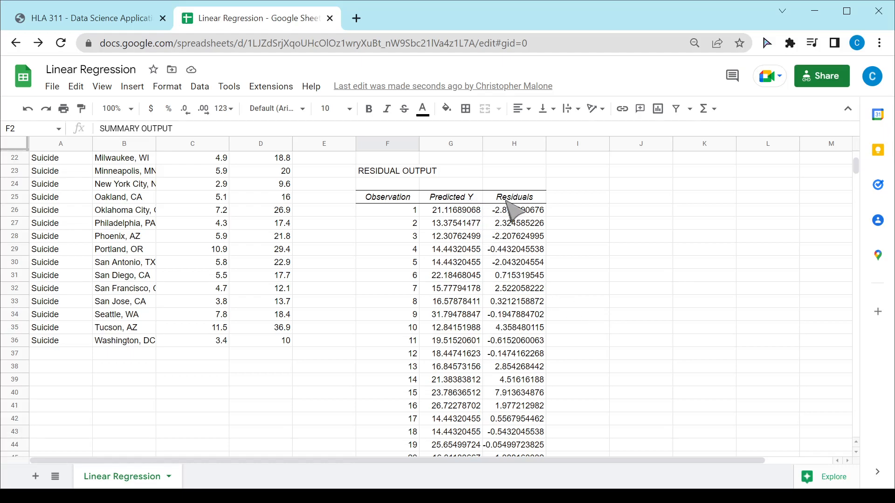
pyautogui.scroll(5, 531, 273)
pyautogui.scroll(3, 536, 276)
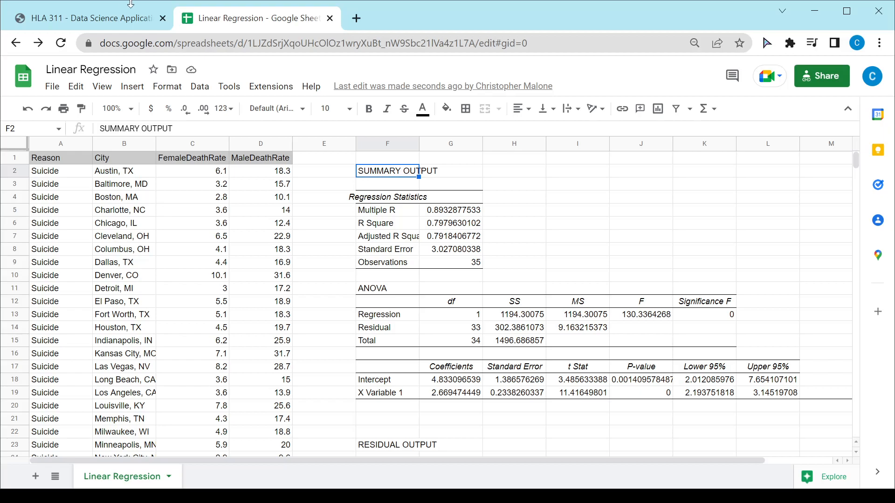
# Switch to the HLA 311 course slides tab
pyautogui.click(128, 19)
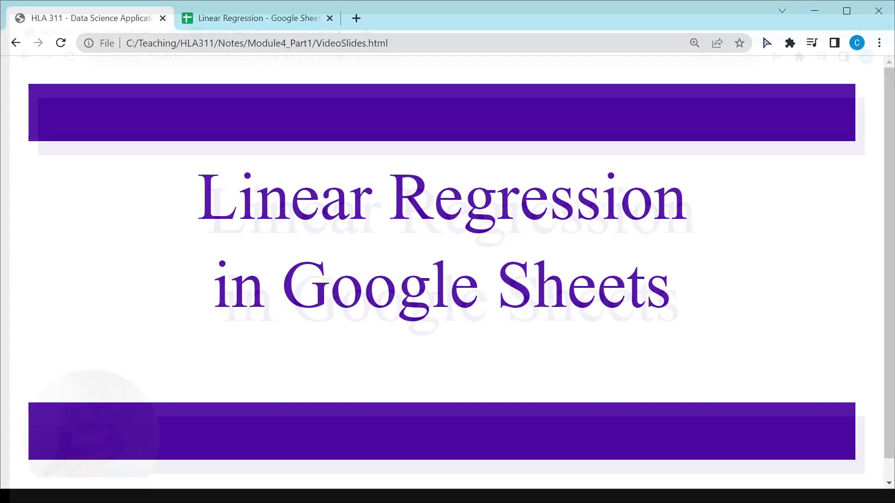